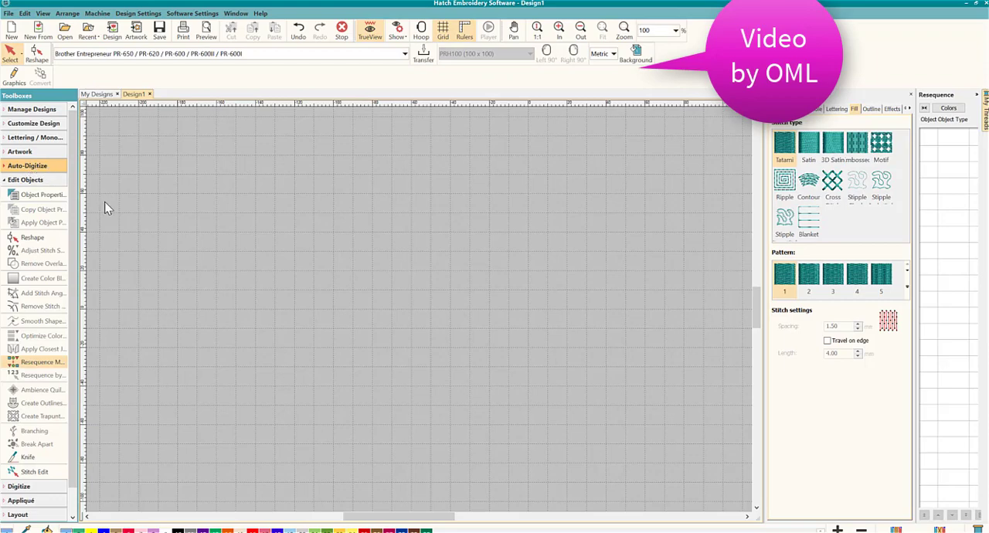
- Create a lettering object reading "DME" and set its font to Chancery
click(39, 138)
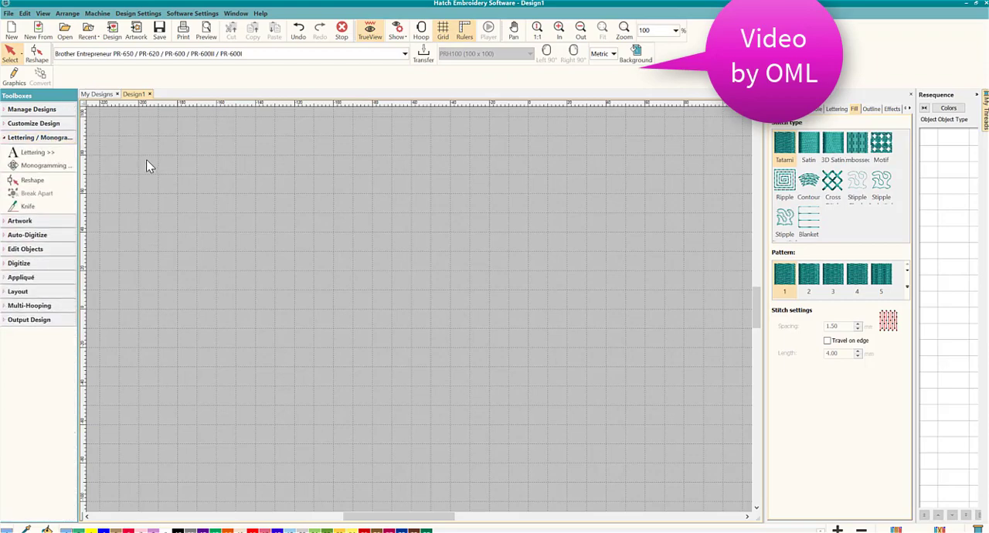
click(42, 153)
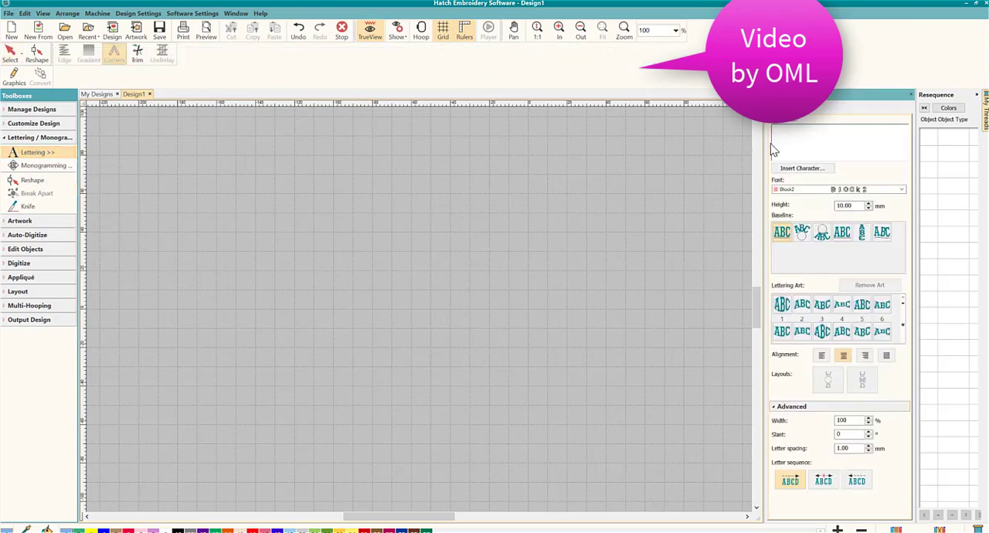
text(DME)
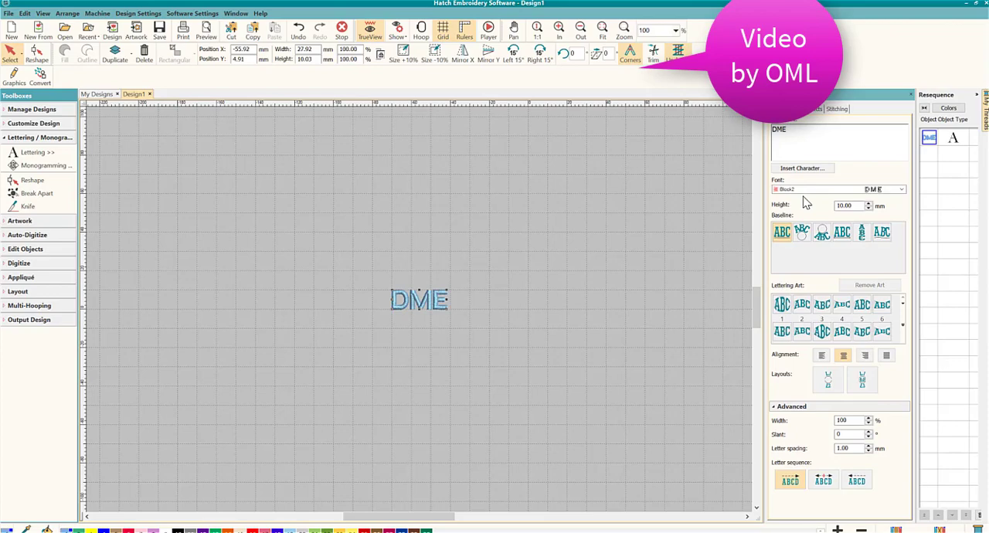
click(874, 190)
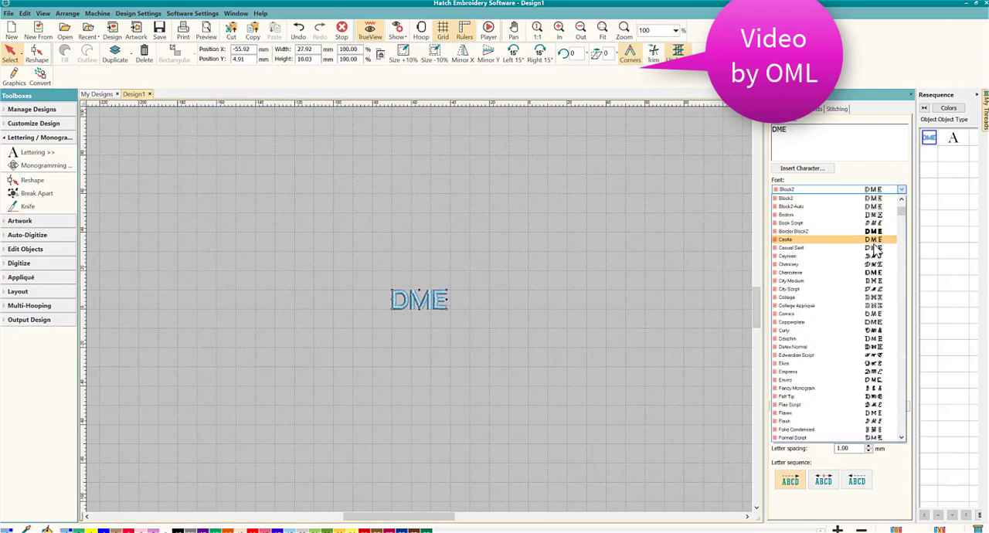
click(817, 267)
- Enlarge the DME lettering to about 147 mm wide by 49 mm high and reposition it on the canvas
drag(461, 288, 663, 139)
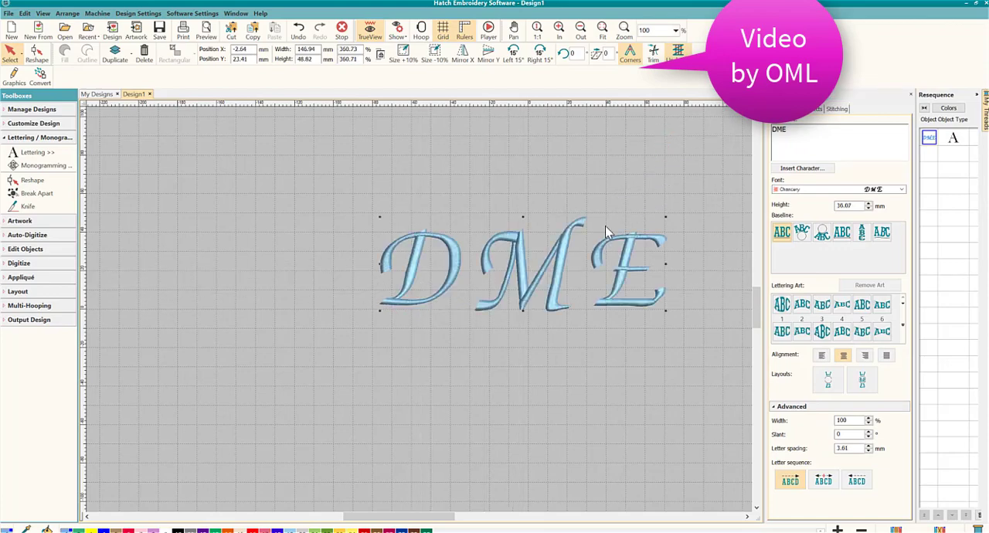
drag(565, 257, 467, 286)
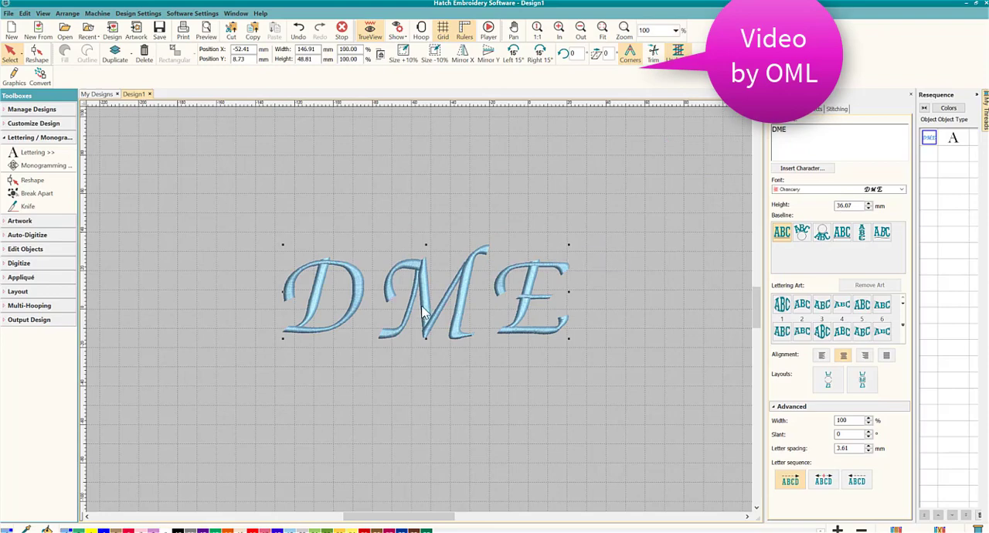
scroll(423, 311, up, 3)
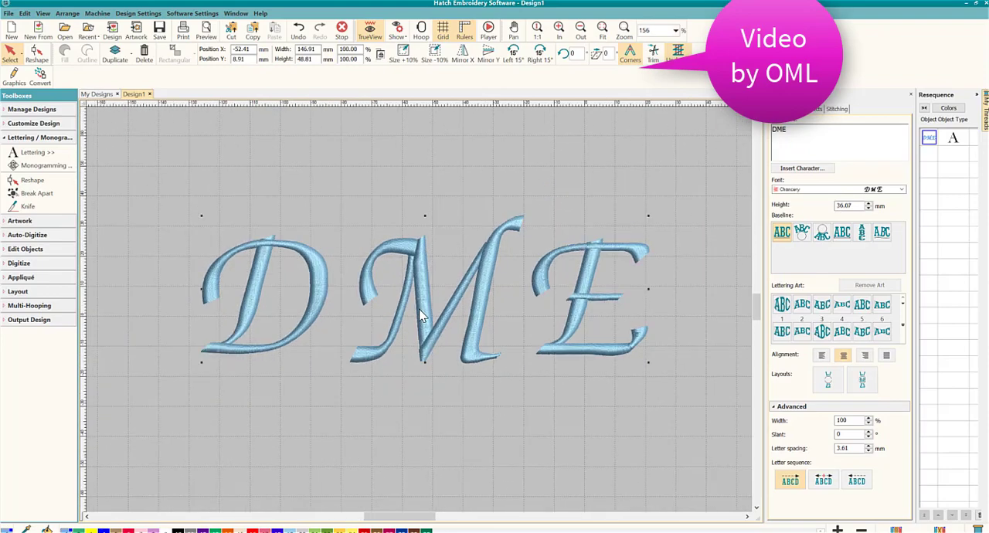
click(485, 403)
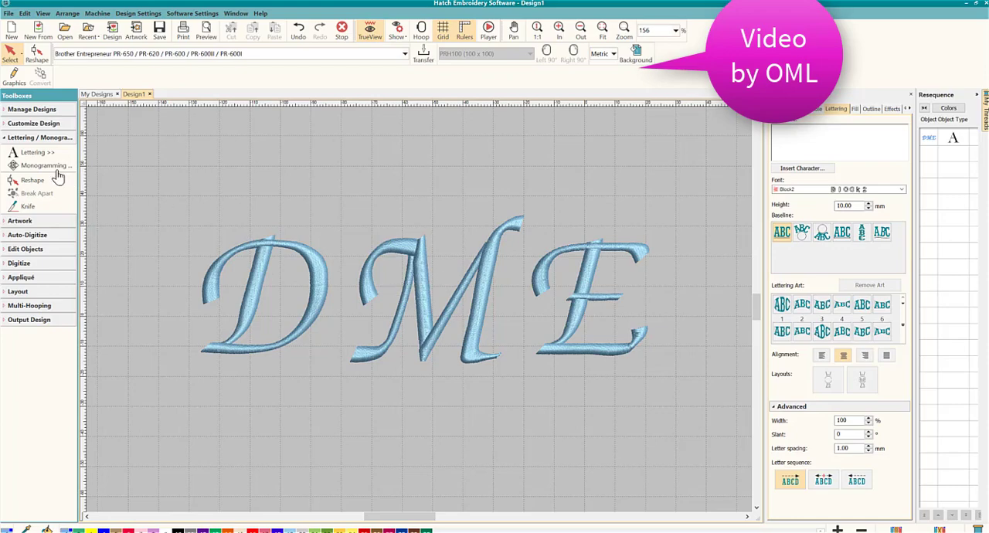
- Create four Single Run offset outlines around the DME lettering with a 4.00 mm offset in color 212 Hatch, without object outlines
click(39, 137)
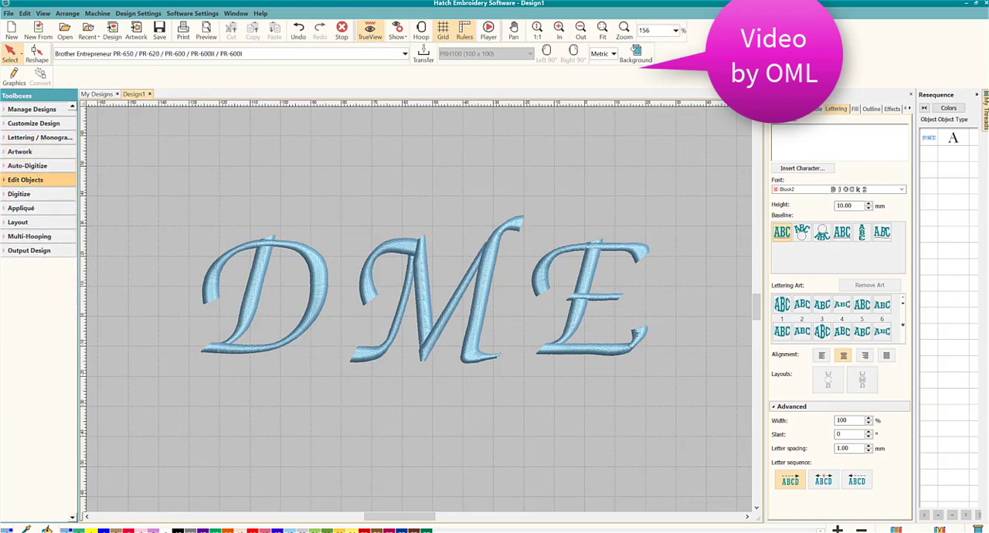
click(31, 179)
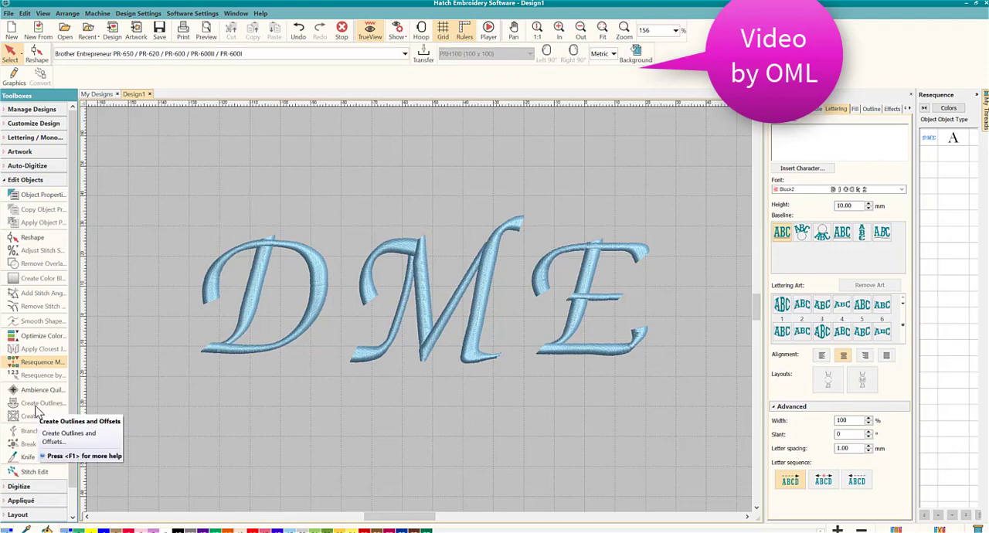
click(248, 317)
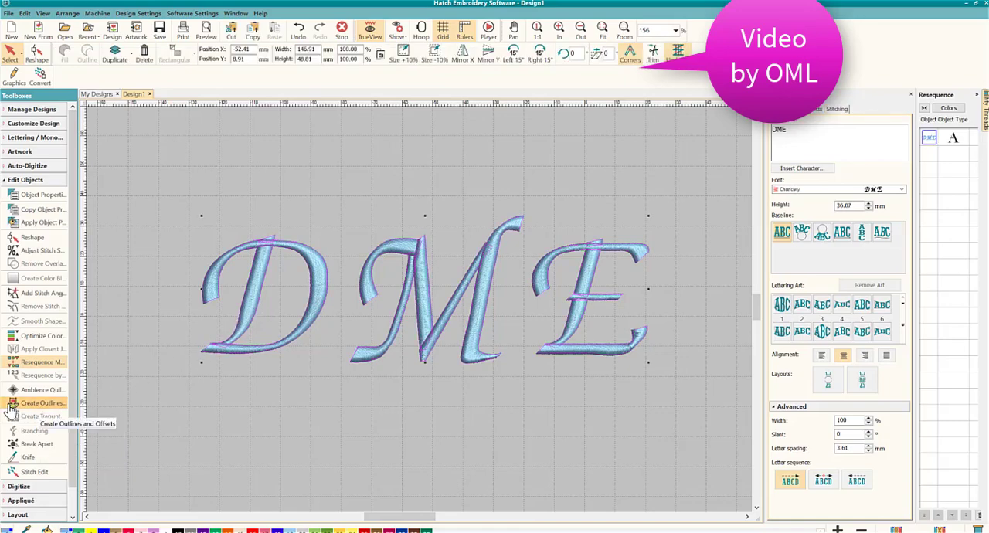
click(38, 404)
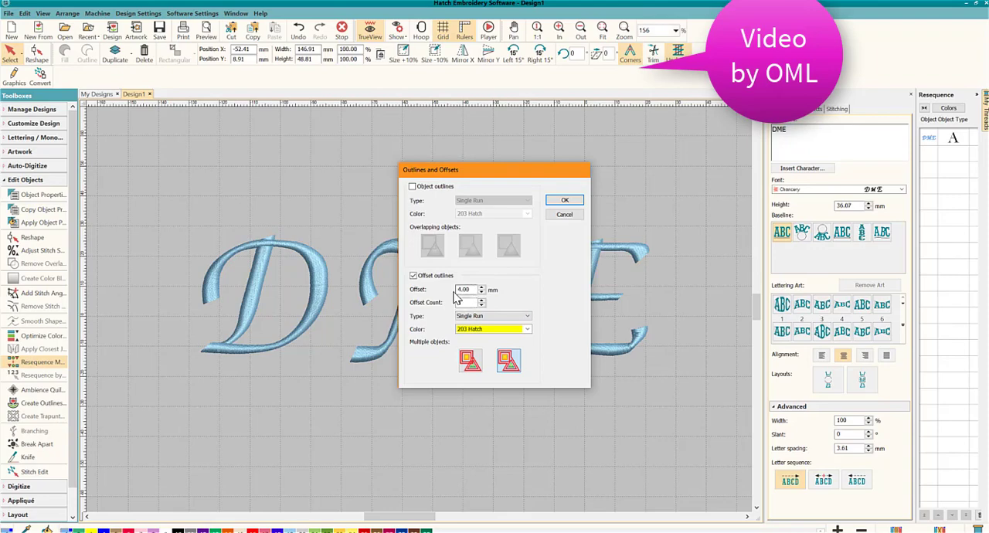
click(485, 329)
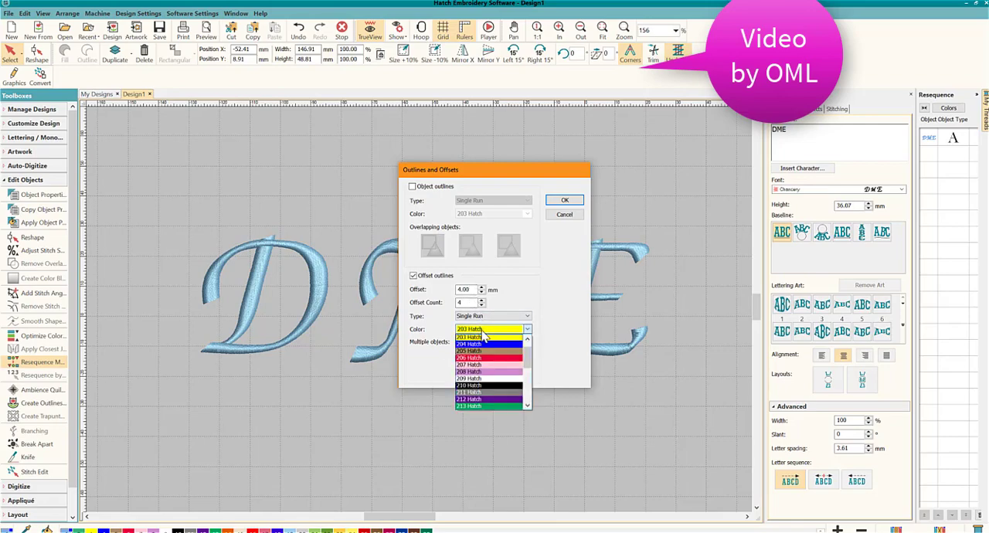
click(489, 399)
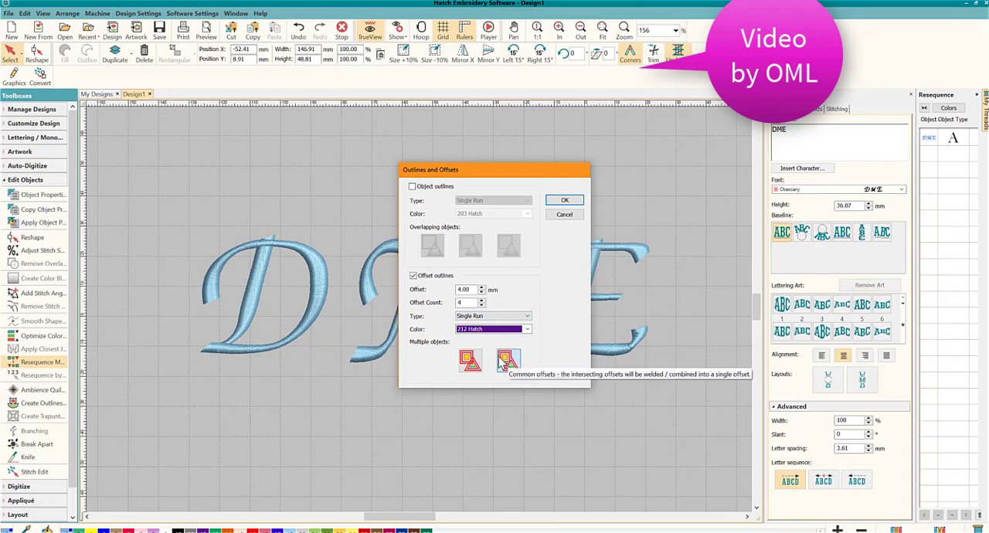
click(564, 200)
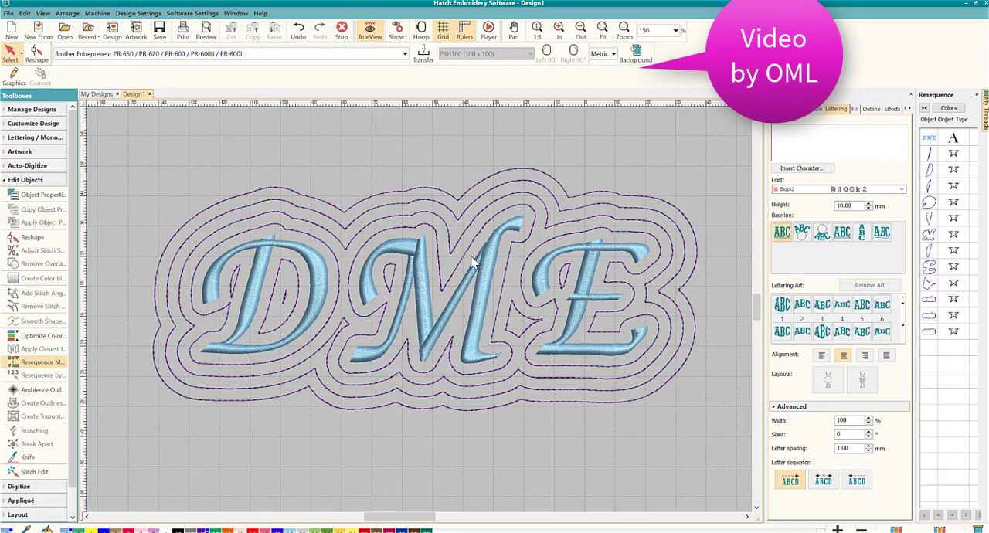
- Delete the separate offset outline around the letter D and the small outline pieces inside it
click(324, 245)
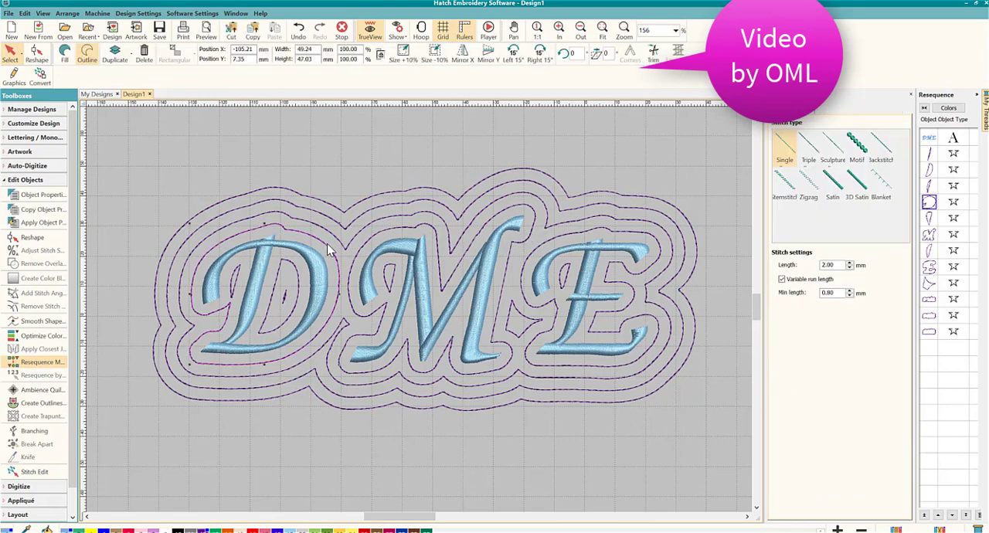
key(Escape)
click(240, 273)
key(Delete)
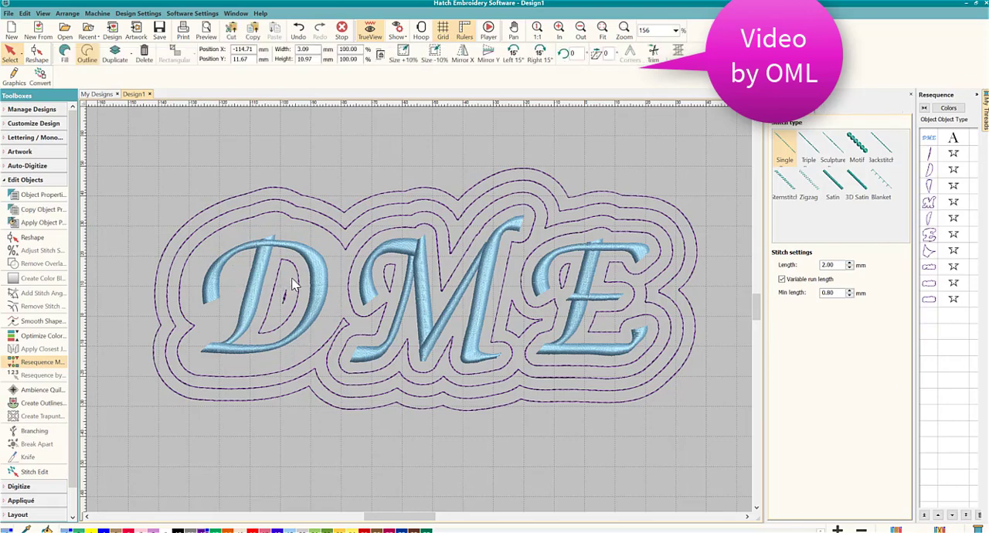
click(294, 276)
key(Delete)
- Delete the offset outlines around and inside the letter M and the small piece between M and E
key(Delete)
click(385, 278)
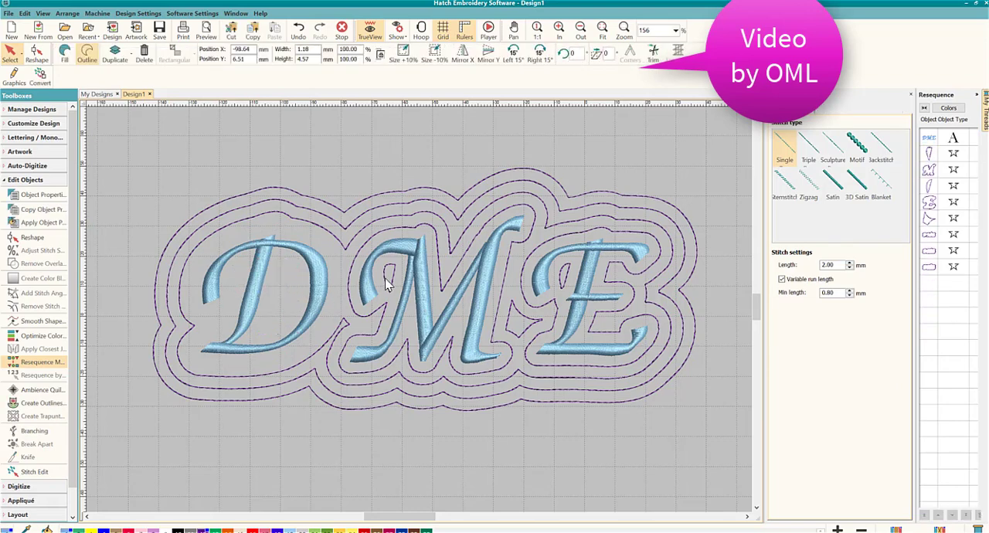
key(Delete)
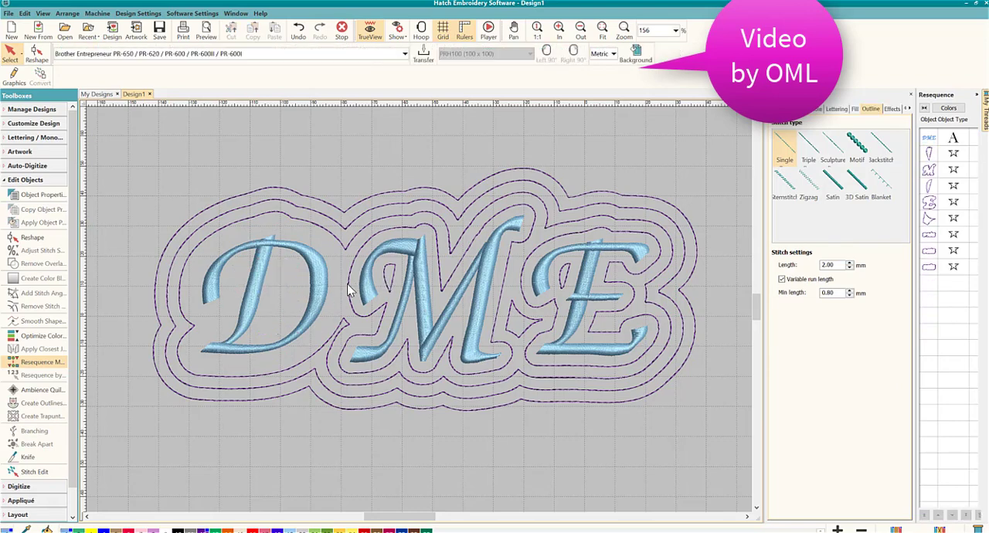
click(351, 292)
key(Delete)
click(393, 279)
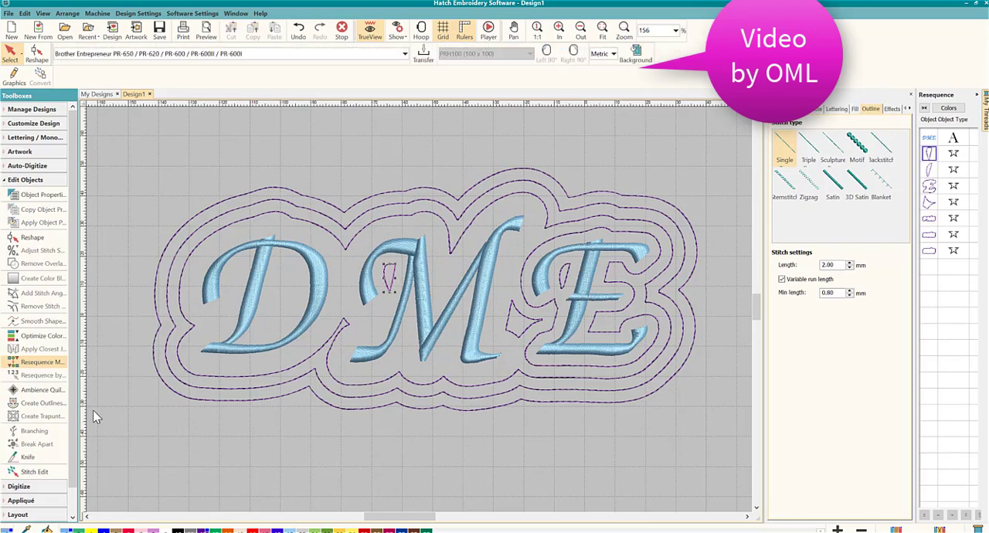
key(Delete)
click(518, 315)
key(Delete)
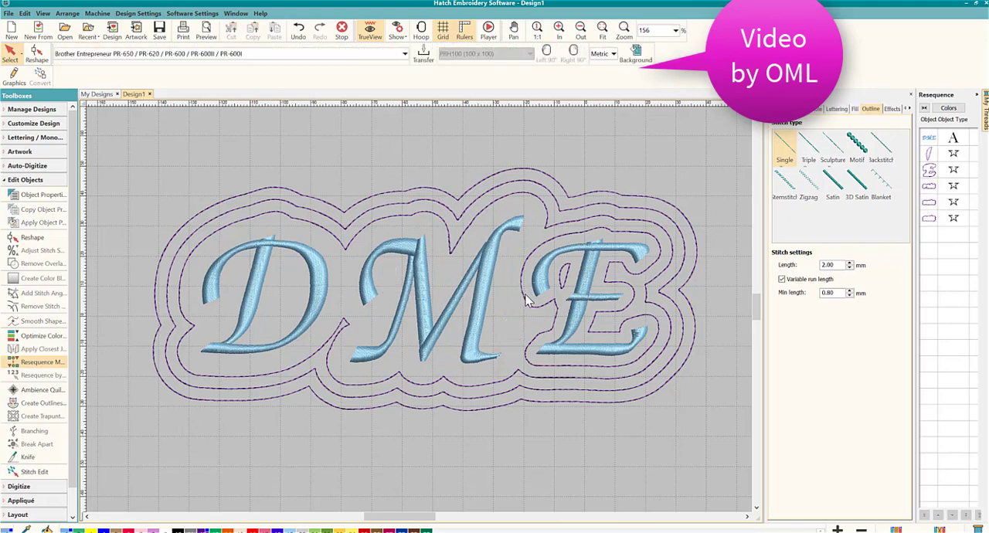
- Delete the separate offset outline around the letter E and the small outline piece inside it
click(568, 282)
key(Delete)
click(565, 283)
key(Delete)
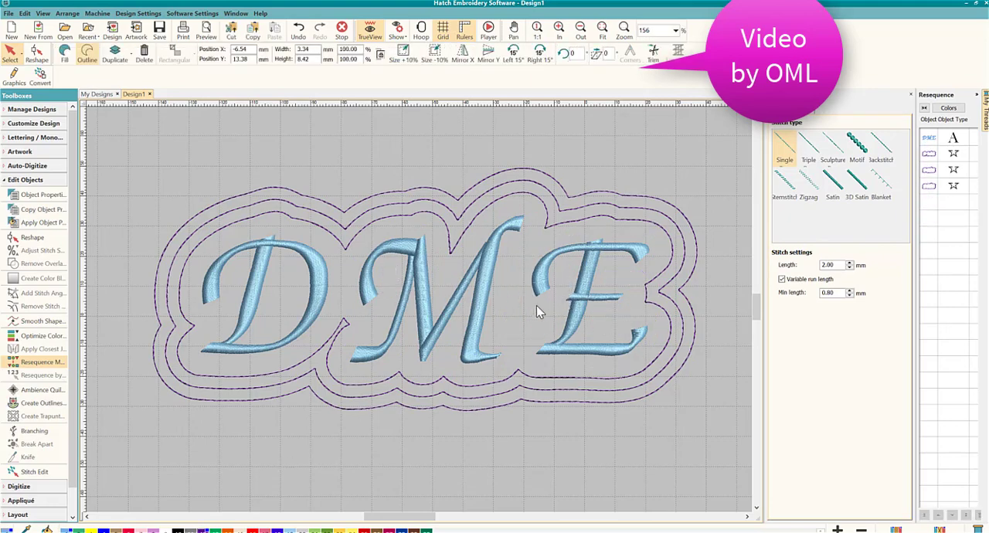
- Delete the two outermost offset outlines surrounding the whole word, keeping only the one closest to the letters
click(554, 181)
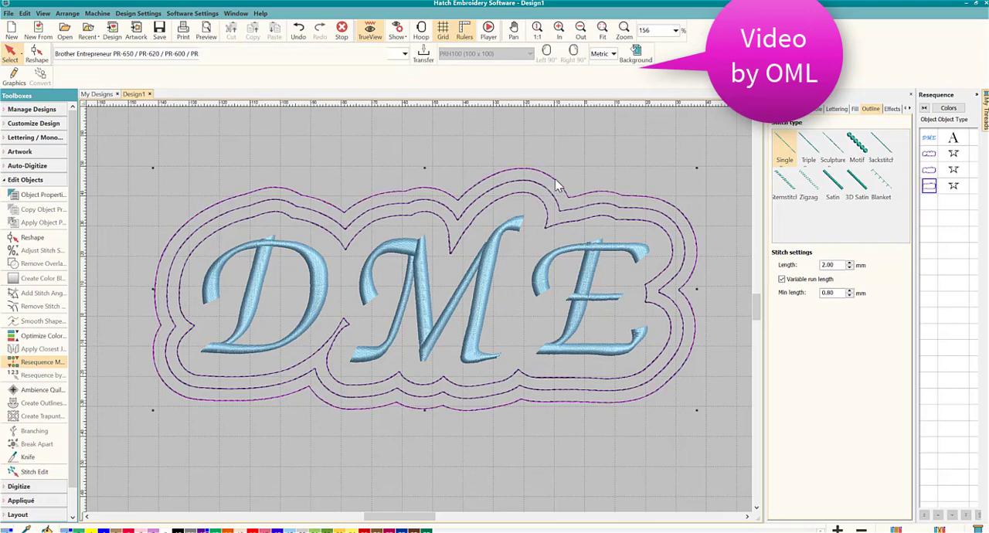
key(Delete)
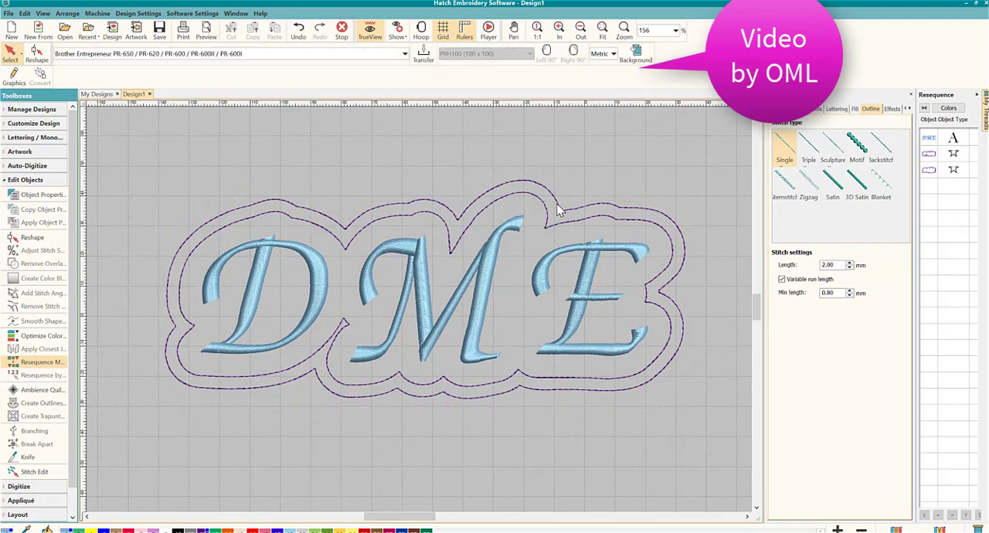
click(556, 210)
key(Delete)
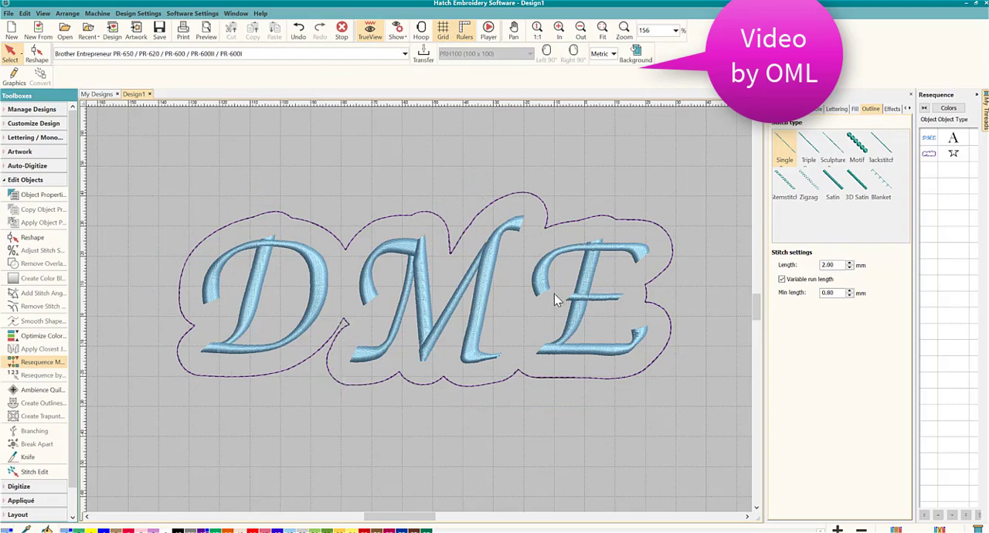
- Convert the remaining outline to a Tatami fill and set its stitch spacing to 1.50 mm
click(495, 206)
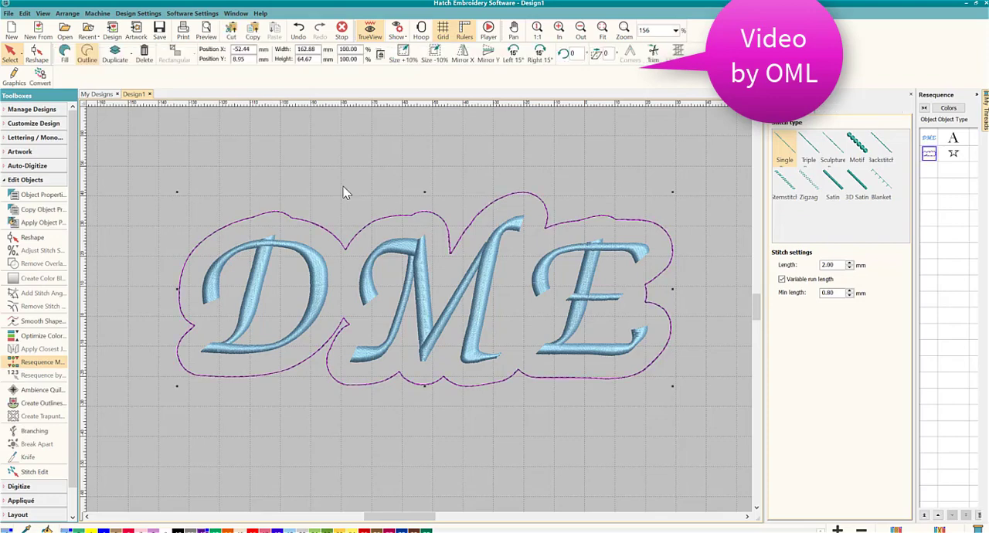
click(64, 55)
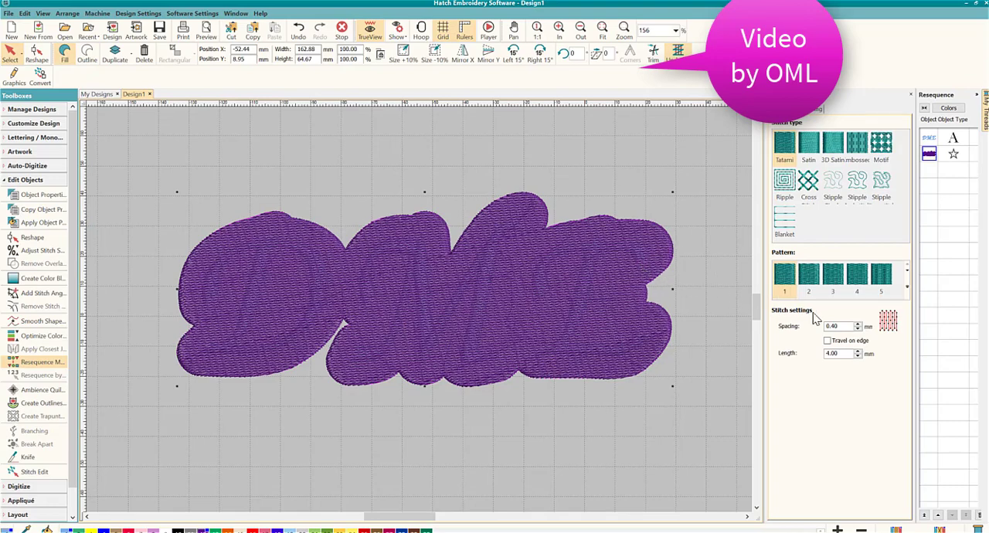
drag(842, 327, 809, 327)
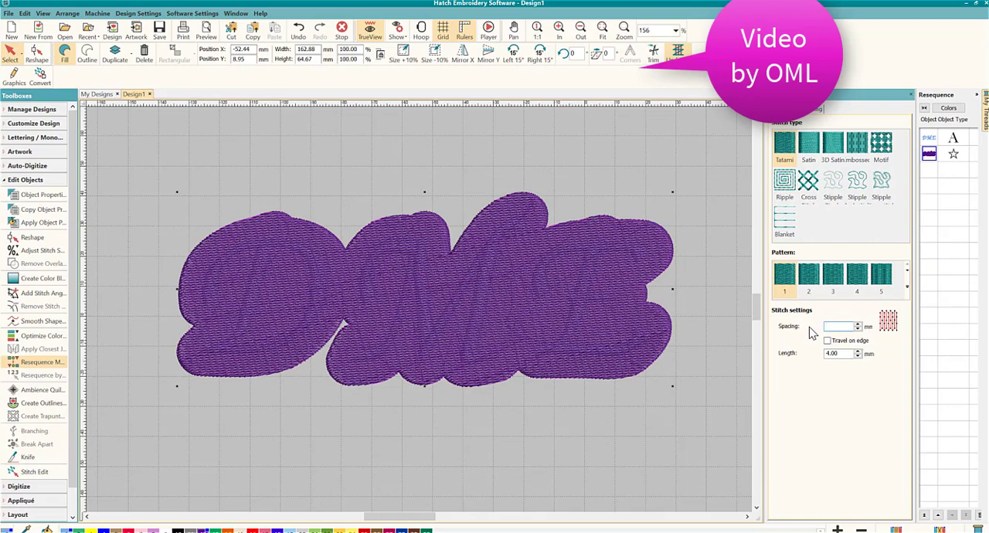
key(Return)
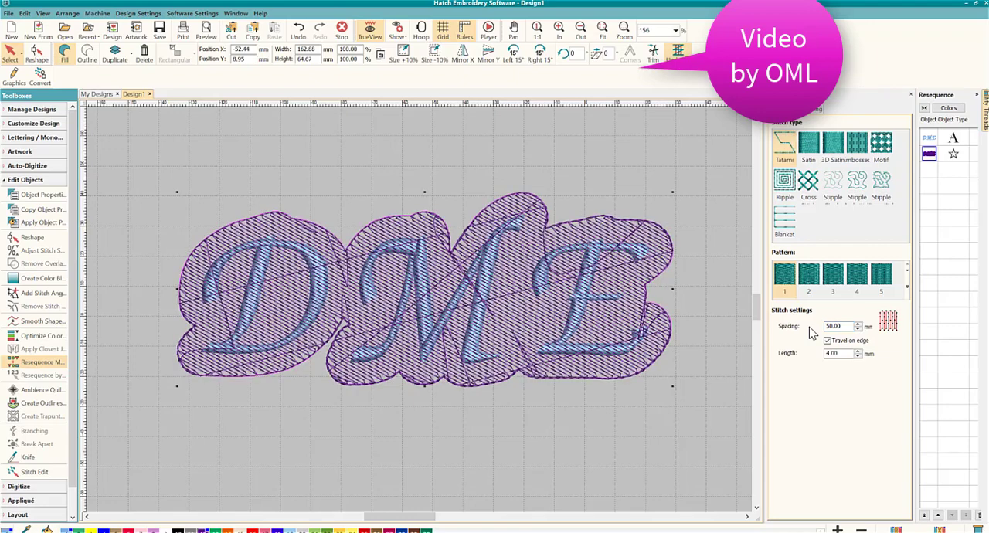
double_click(835, 326)
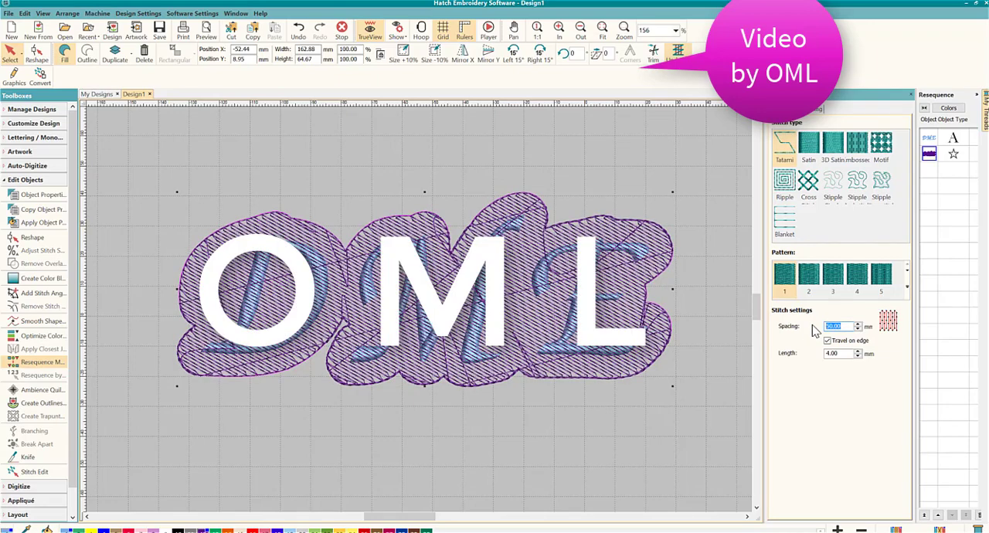
text(1.50)
key(Return)
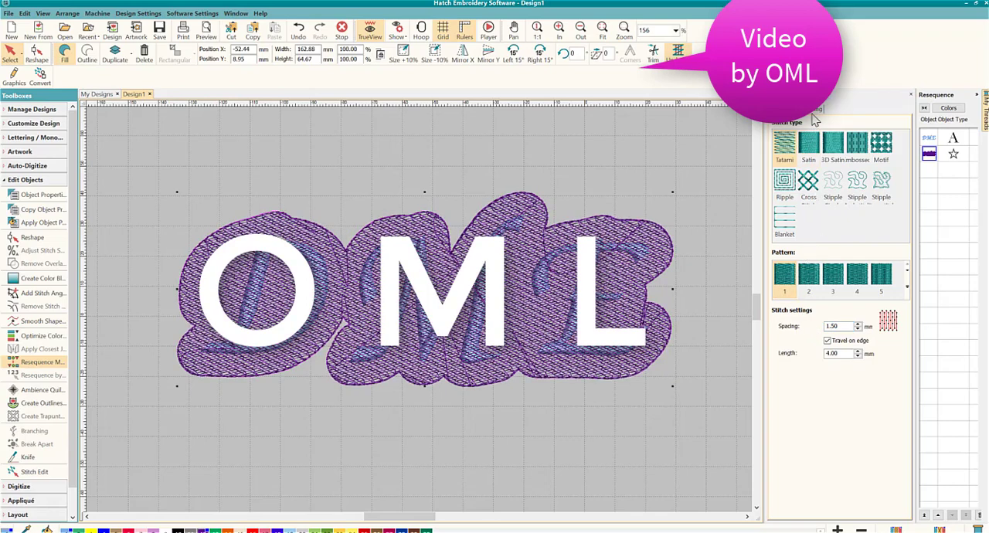
- Turn off Underlay 1 for the purple background fill
click(814, 116)
click(775, 134)
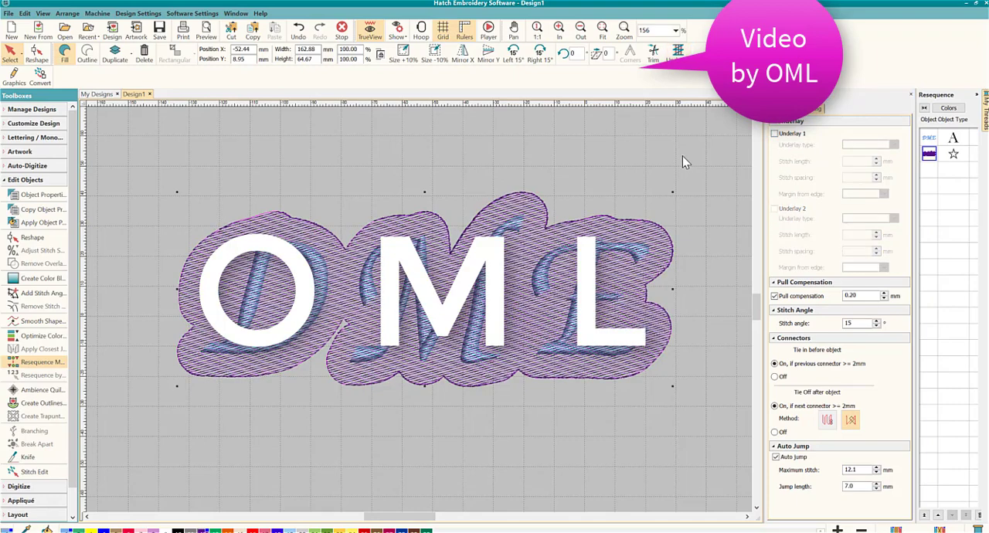
click(622, 175)
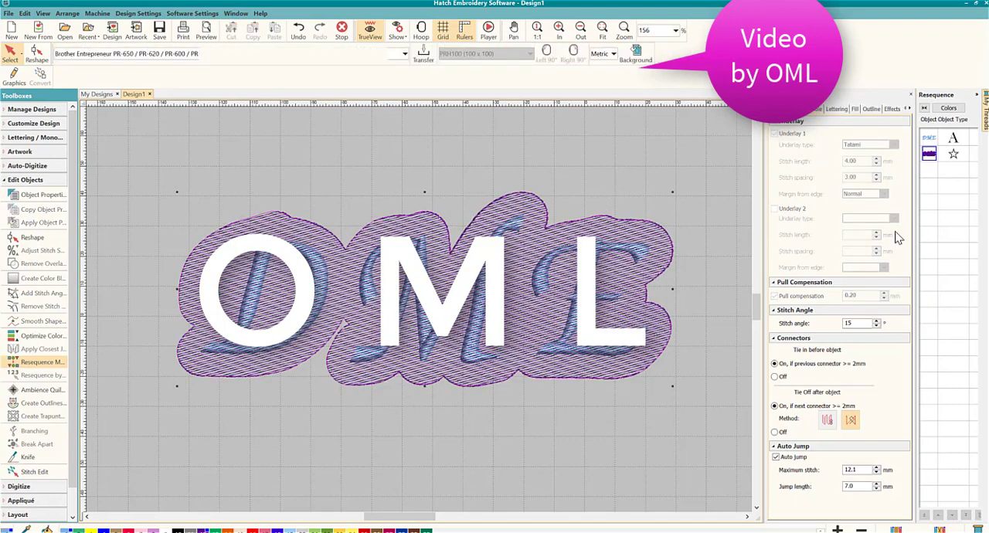
- Move the purple background fill ahead of the DME lettering in the stitching sequence
click(929, 153)
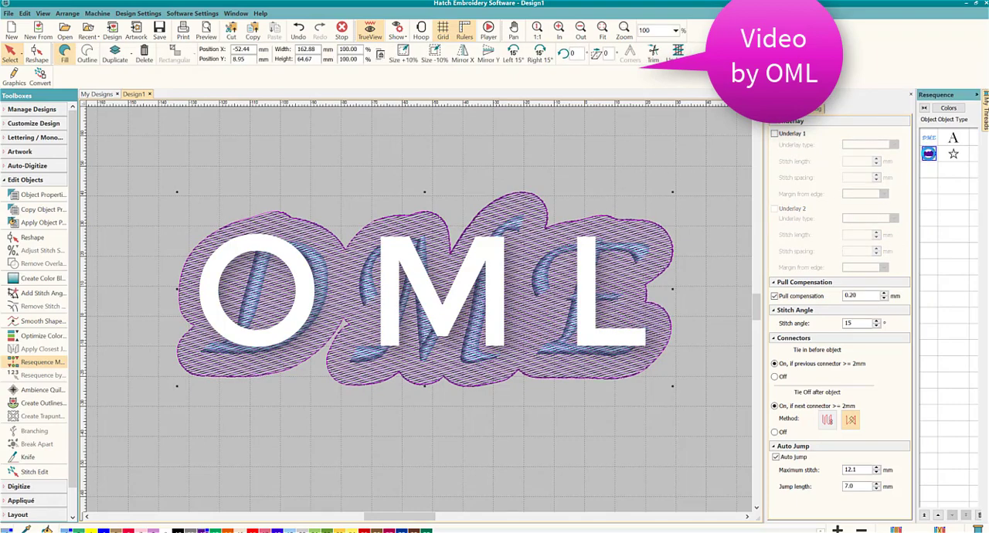
drag(928, 153, 929, 137)
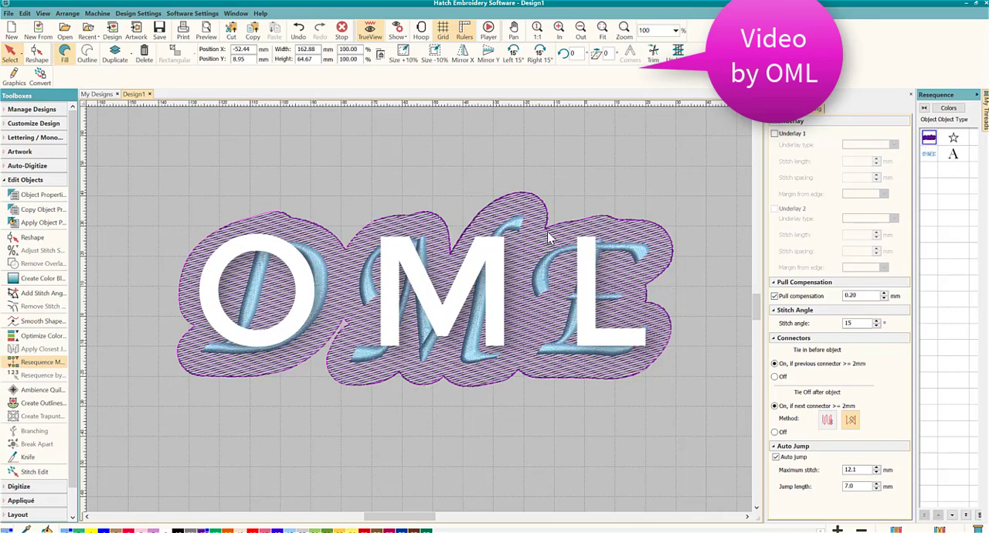
- Change the purple background fill's stitch type to Motif
click(696, 169)
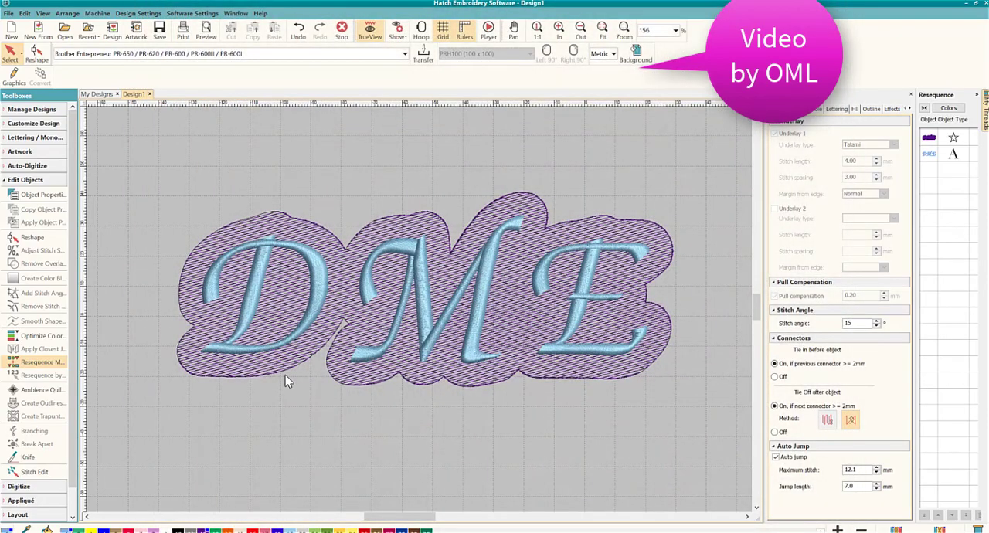
click(525, 257)
click(779, 110)
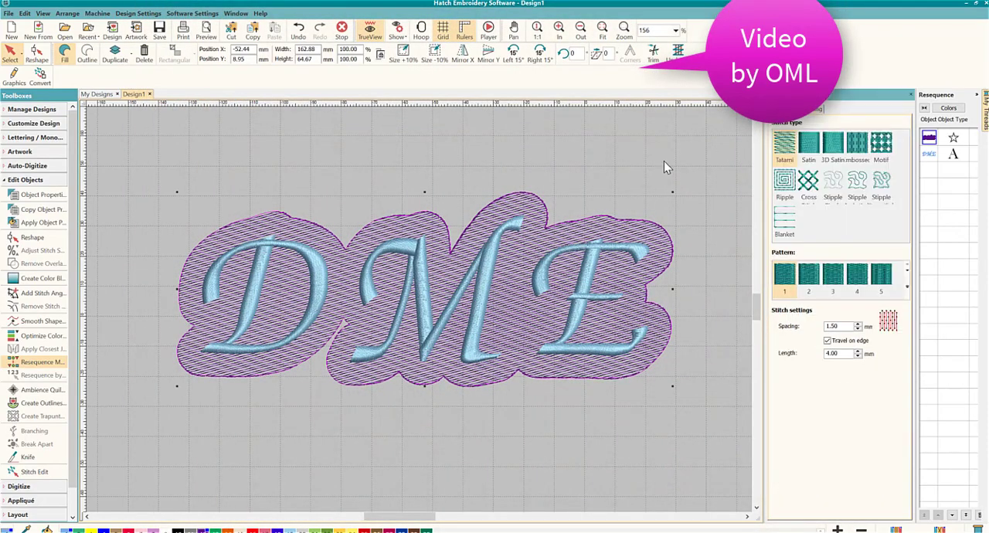
click(881, 148)
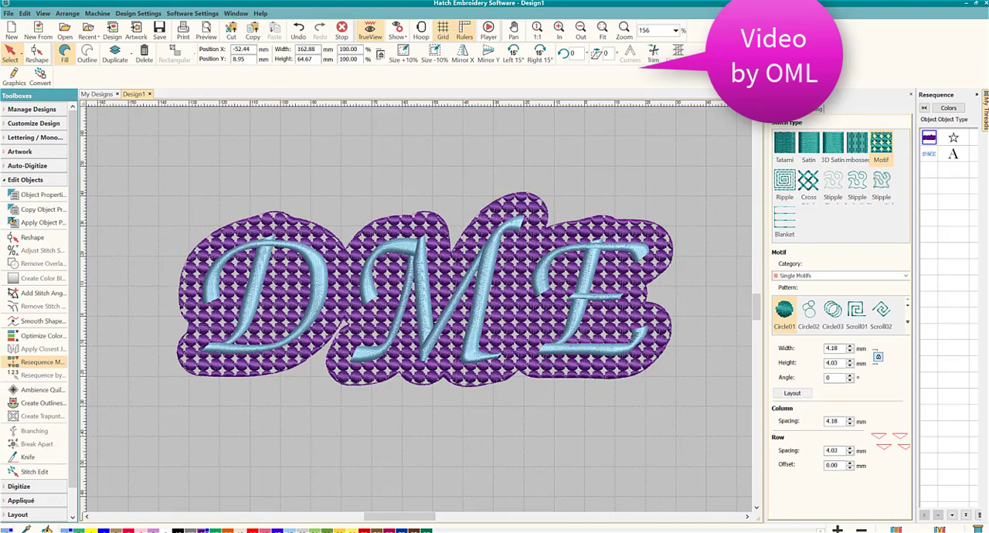
- Try the Circle03, Scroll01 and Scroll02 single motif patterns on the purple background fill
key(Escape)
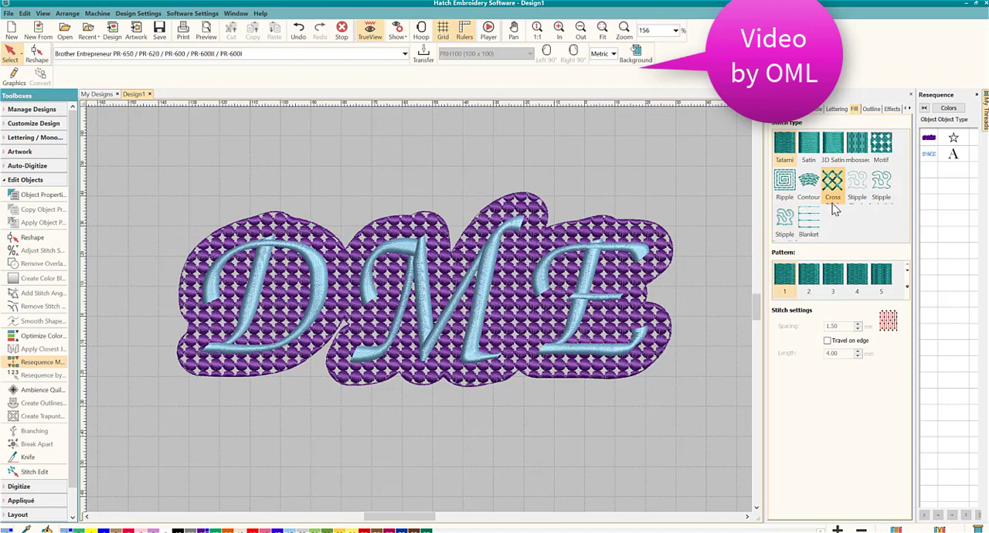
click(881, 148)
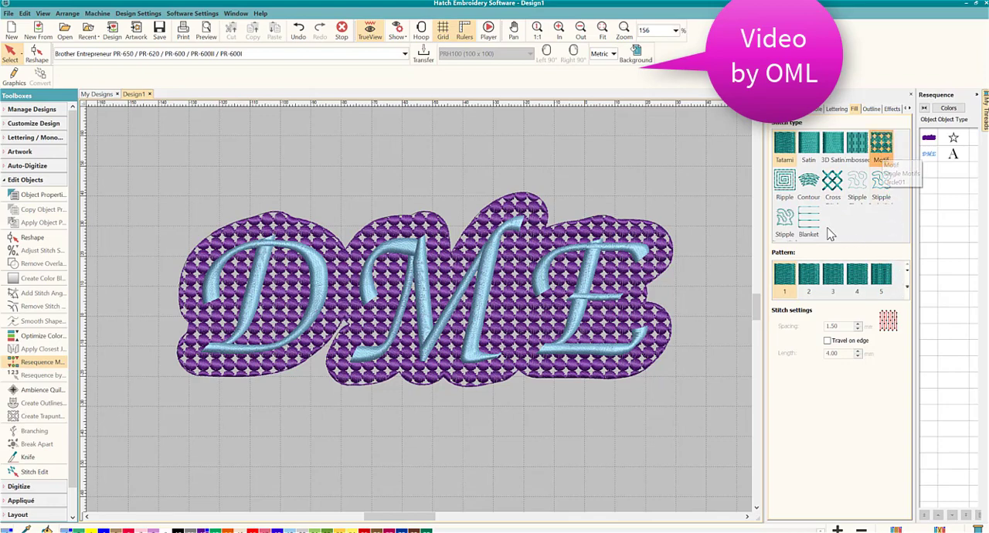
click(662, 257)
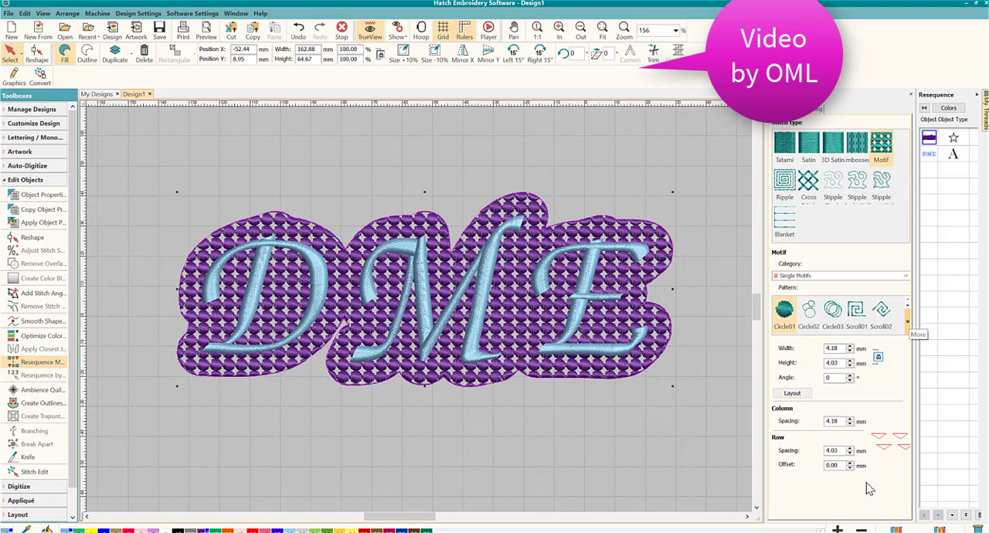
click(909, 324)
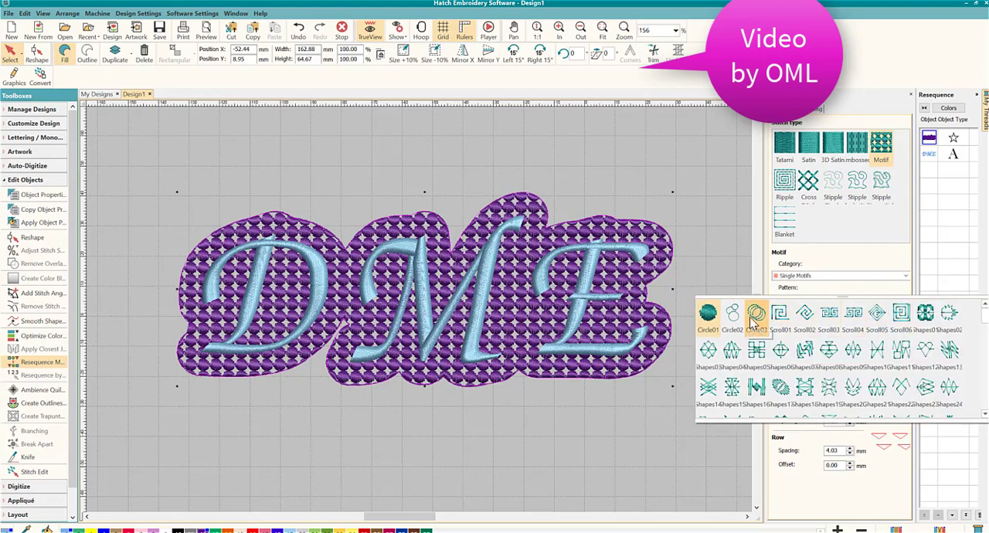
click(756, 317)
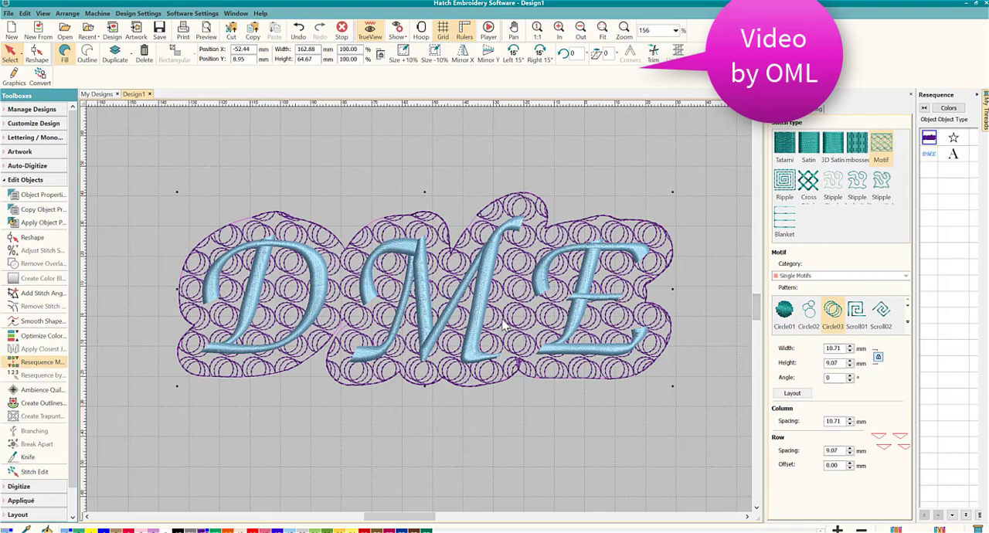
click(855, 313)
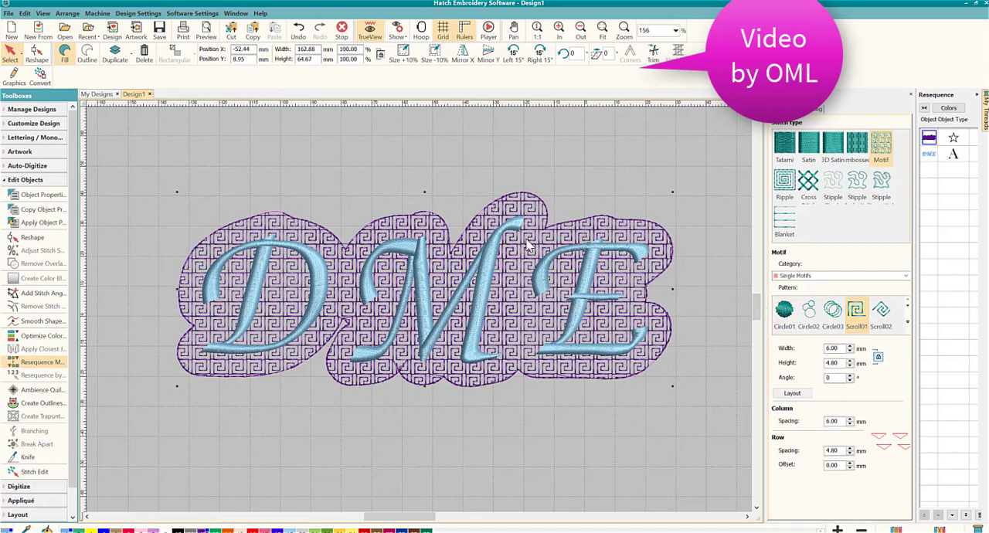
click(881, 313)
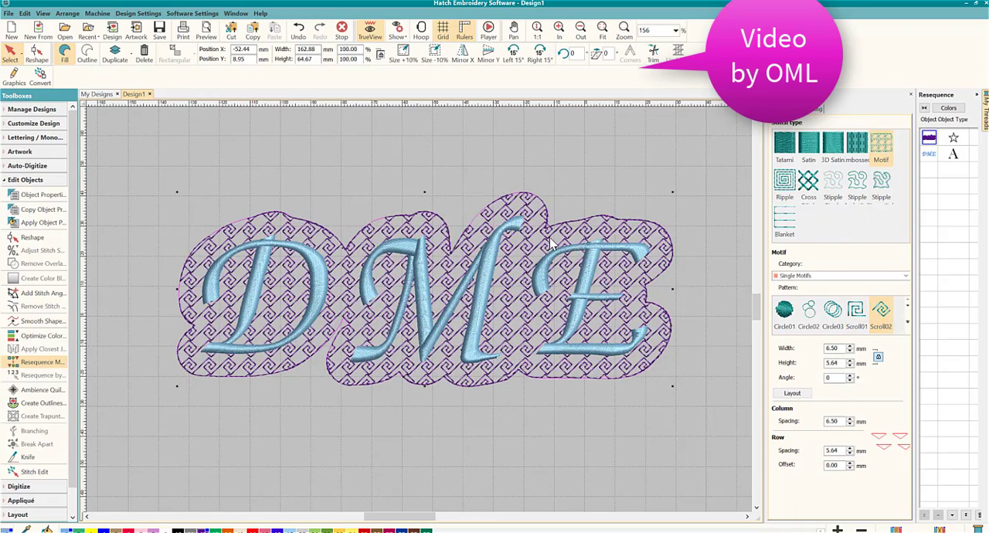
- Try the Shapes17, Shapes18 and Shapes20 single motif patterns on the purple background fill
click(907, 321)
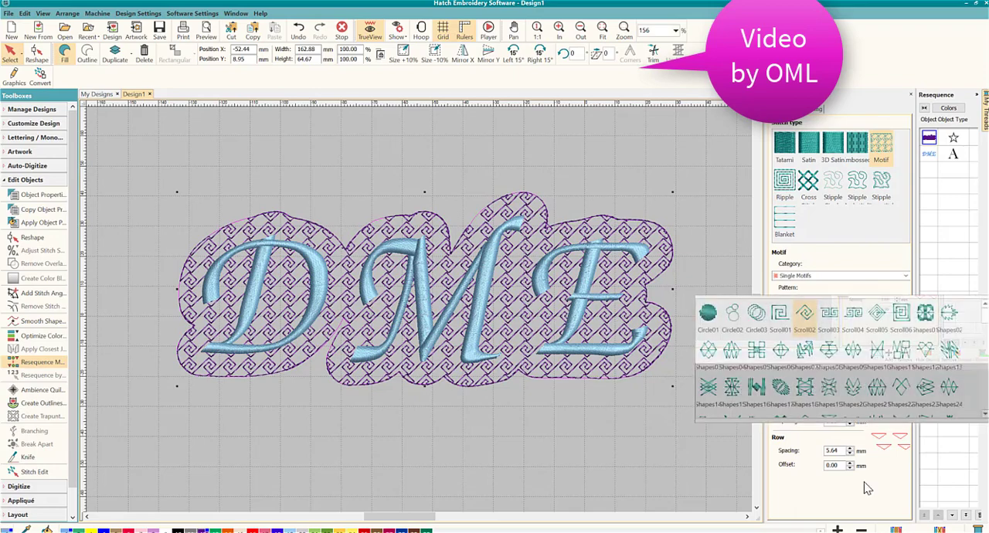
click(780, 389)
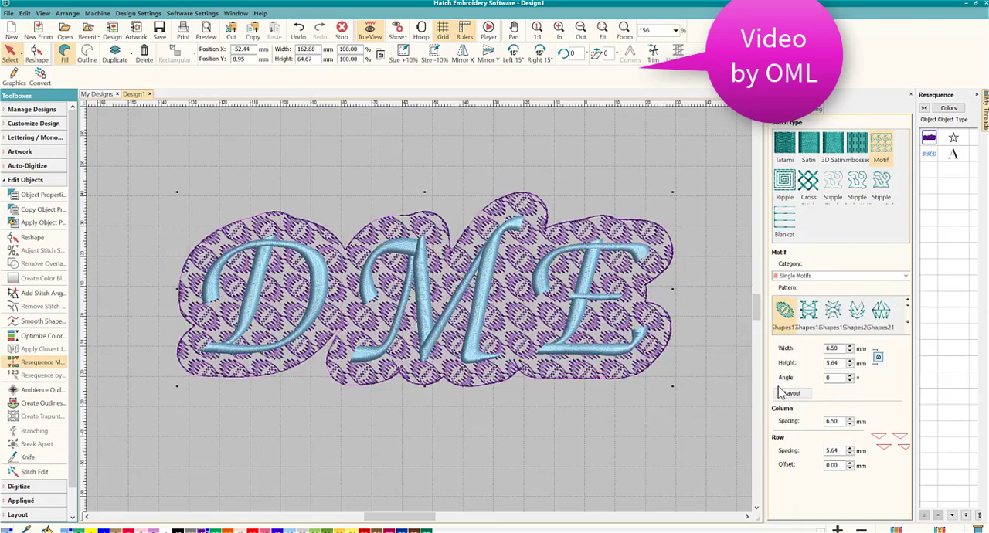
click(816, 324)
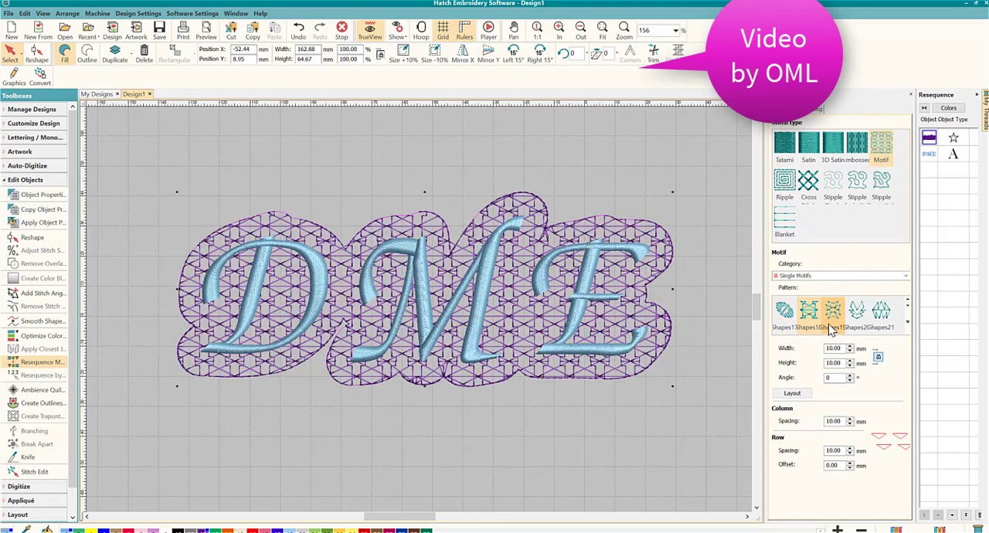
click(881, 309)
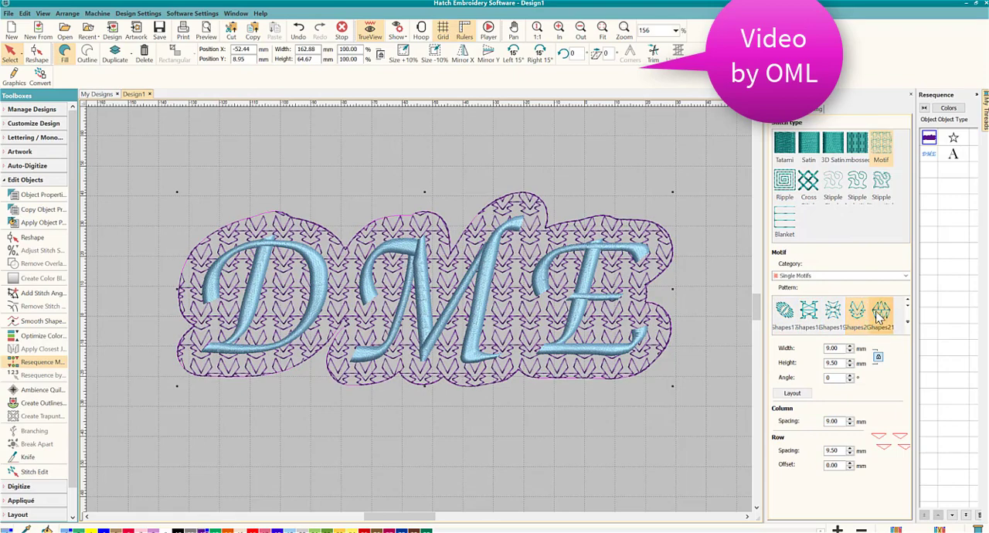